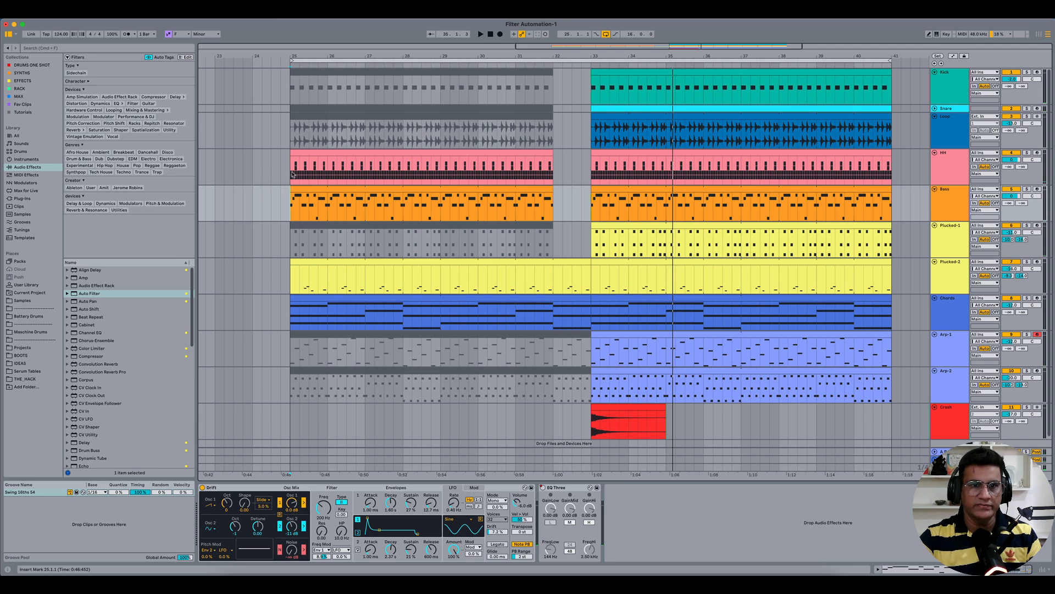
Add an Auto Filter to the HH track.
{"action": "left_click", "coordinate": [959, 166]}
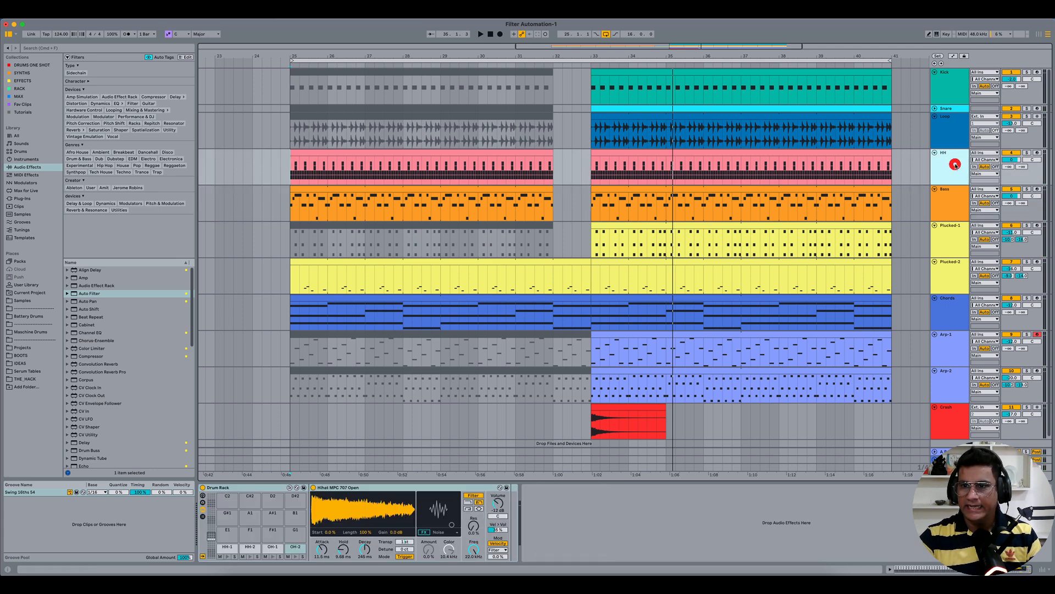
{"action": "left_click", "coordinate": [951, 278]}
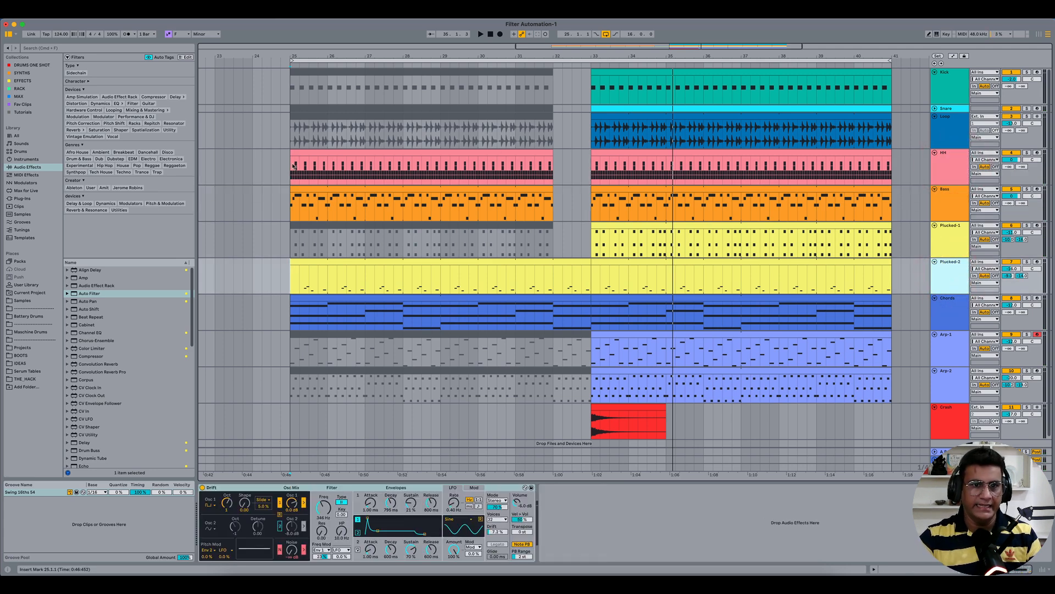
{"action": "left_click_drag", "start_coordinate": [293, 168], "coordinate": [588, 172]}
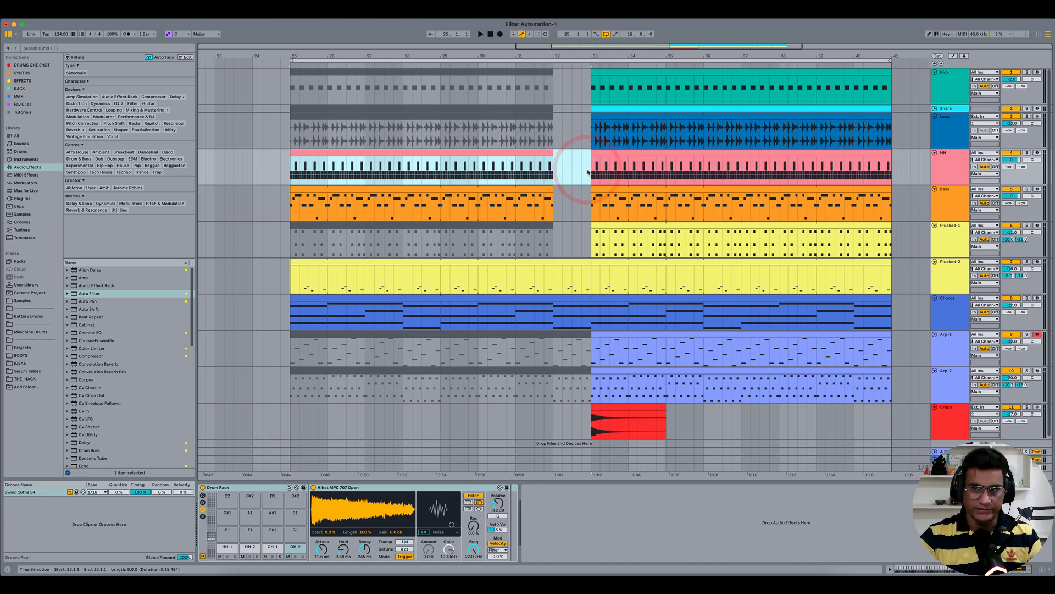
{"action": "left_click", "coordinate": [951, 171]}
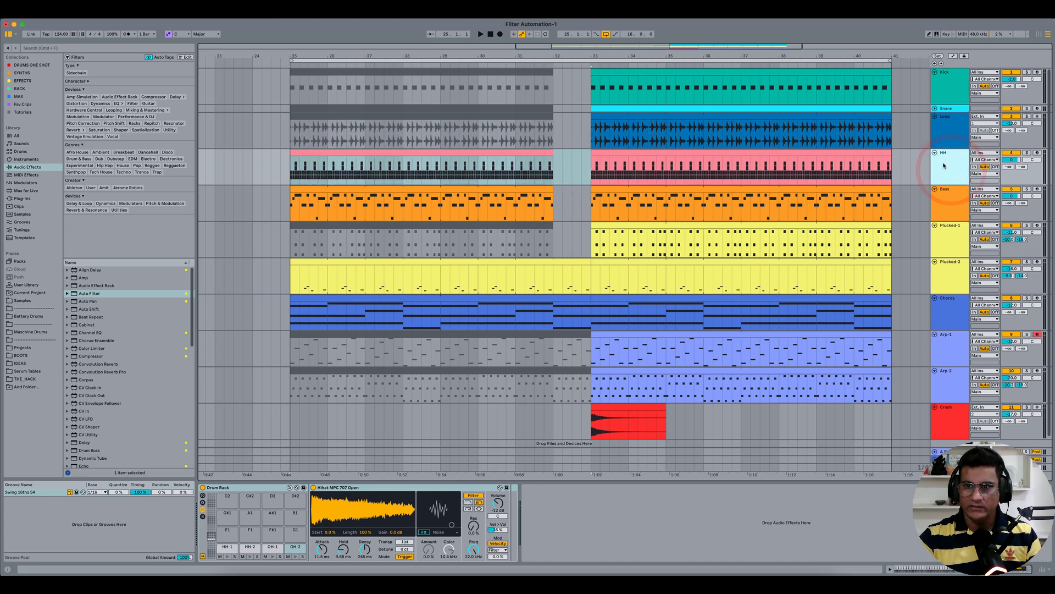
{"action": "double_click", "coordinate": [86, 294]}
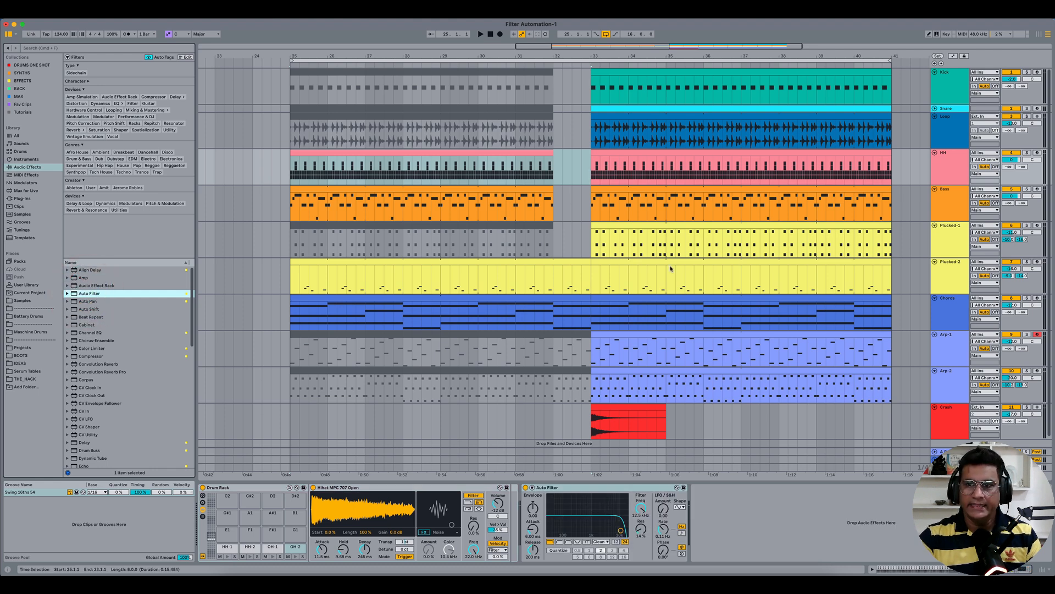
Solo the HH track and place the insert marker at the start of its first clip, at bar 25.
{"action": "left_click", "coordinate": [1026, 152]}
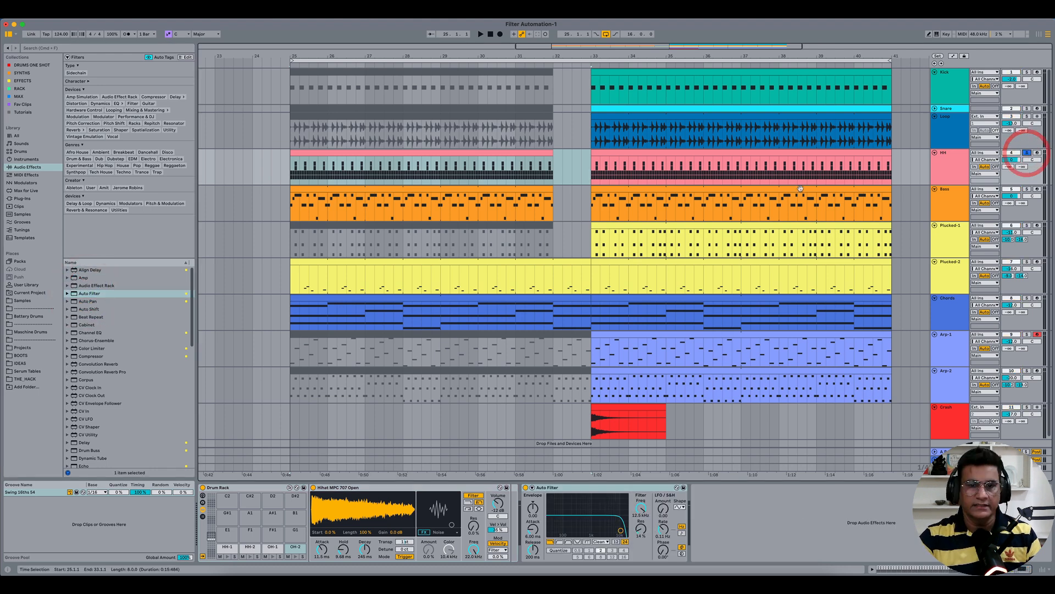
{"action": "left_click", "coordinate": [291, 166]}
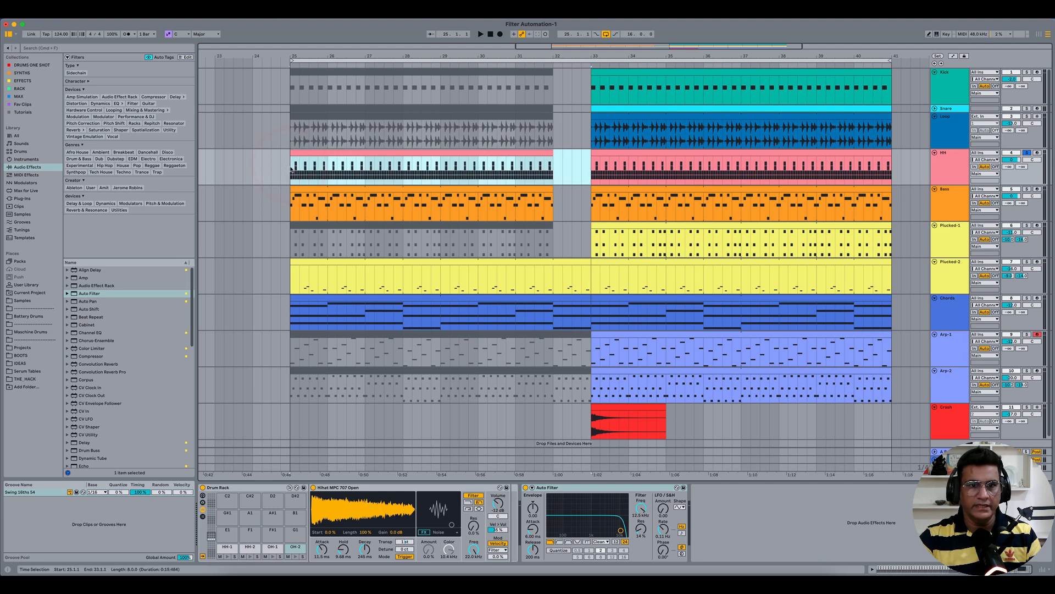
{"action": "left_click", "coordinate": [290, 166]}
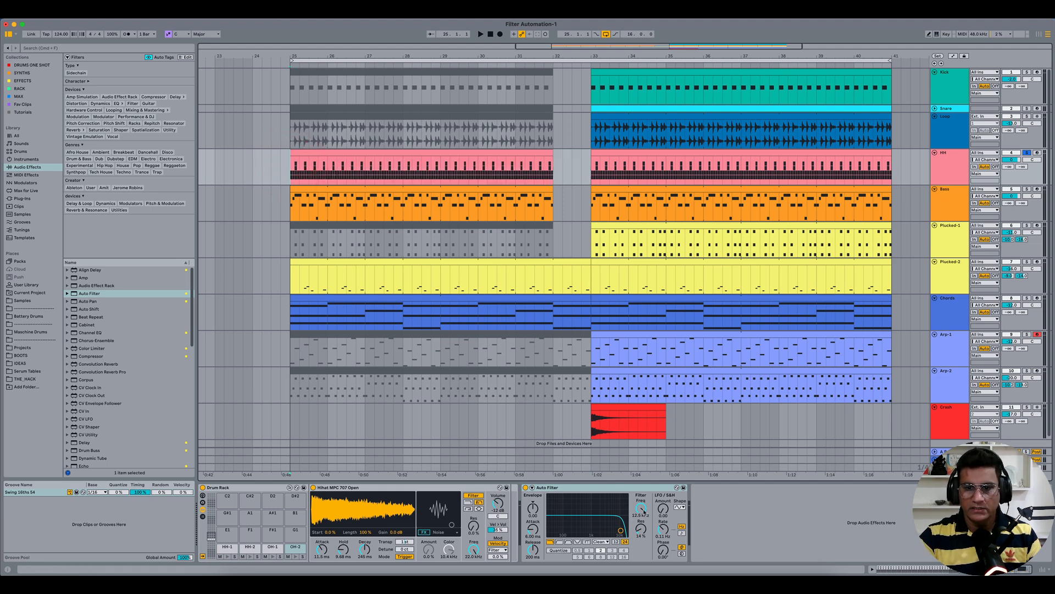
Set the HH Auto Filter's frequency to 362 Hz and its resonance to 60 %, auditioning the track while adjusting.
{"action": "left_click_drag", "start_coordinate": [642, 509], "coordinate": [642, 550]}
{"action": "left_click_drag", "start_coordinate": [688, 459], "coordinate": [688, 465]}
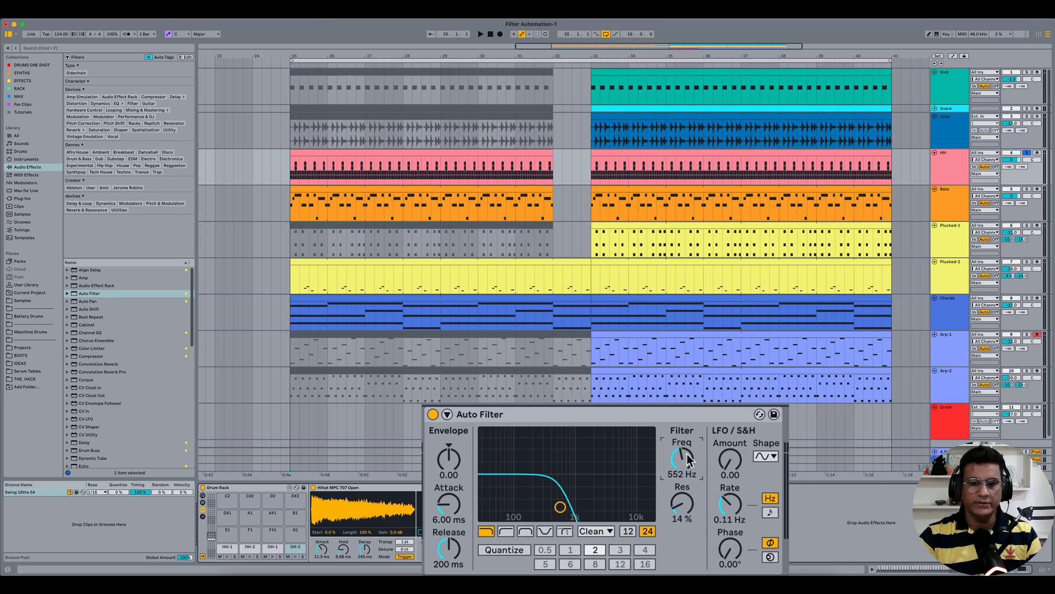
{"action": "key", "text": "space"}
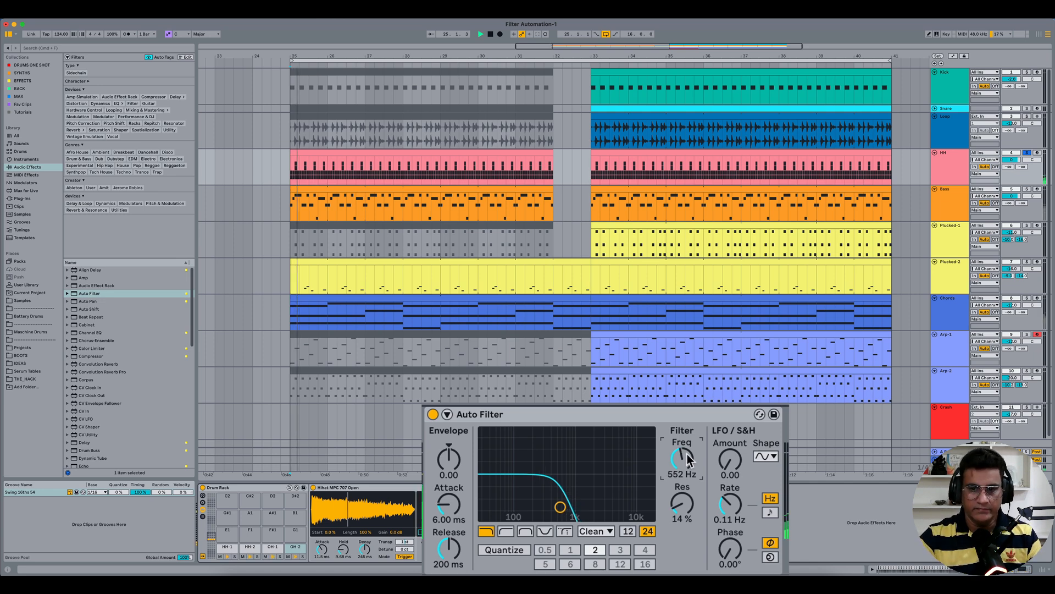
{"action": "left_click_drag", "start_coordinate": [688, 459], "coordinate": [689, 472]}
{"action": "key", "text": "space"}
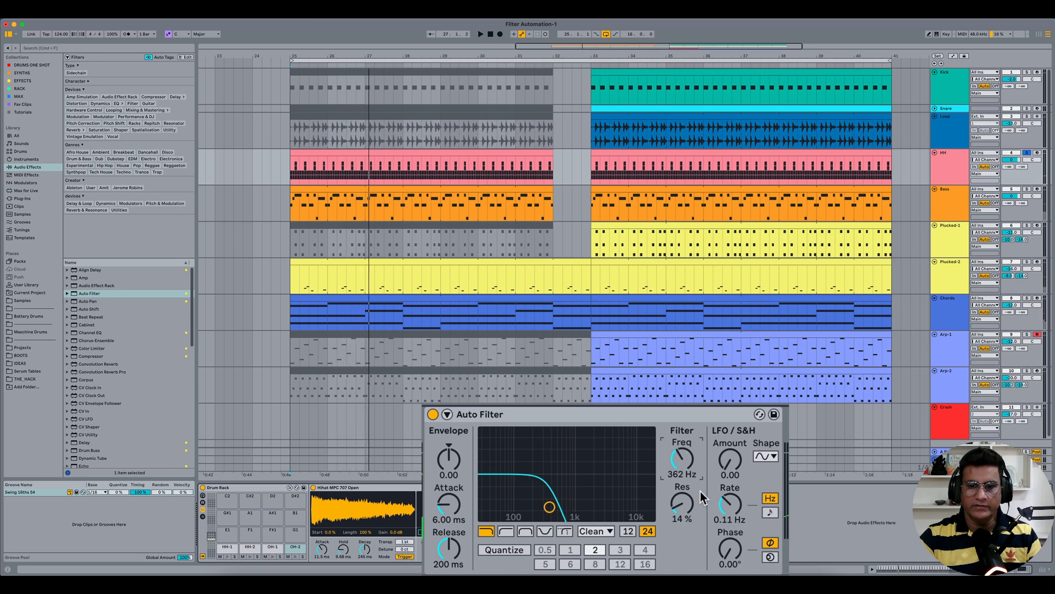
{"action": "mouse_move", "coordinate": [686, 509]}
{"action": "left_mouse_down"}
{"action": "mouse_move", "coordinate": [686, 479]}
{"action": "mouse_move", "coordinate": [687, 508]}
{"action": "left_mouse_up"}
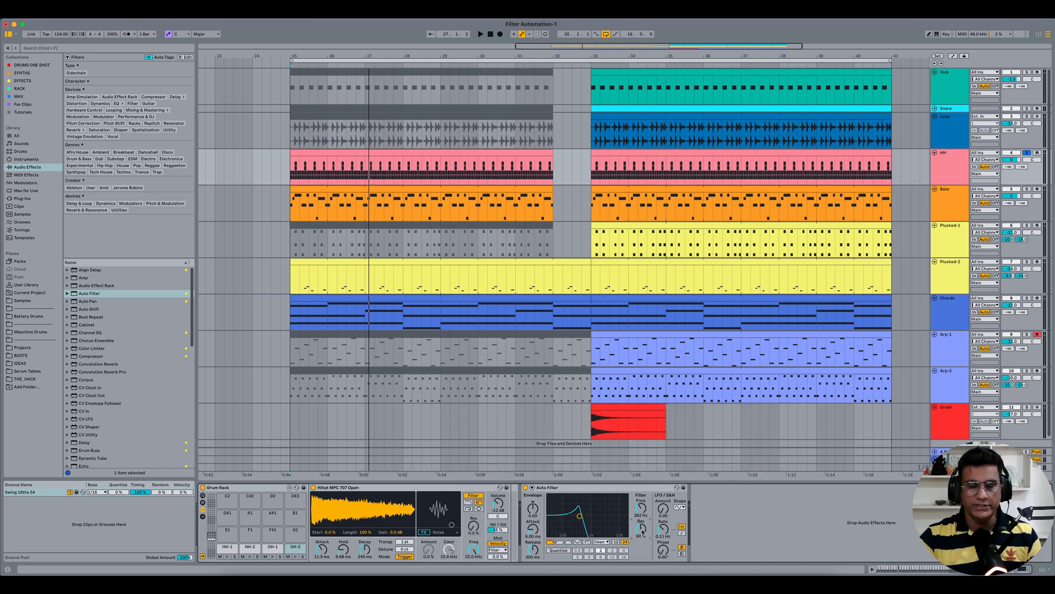
Show the HH Auto Filter's frequency automation and raise it to 19.9 kHz across the whole first HH clip.
{"action": "key", "text": "a"}
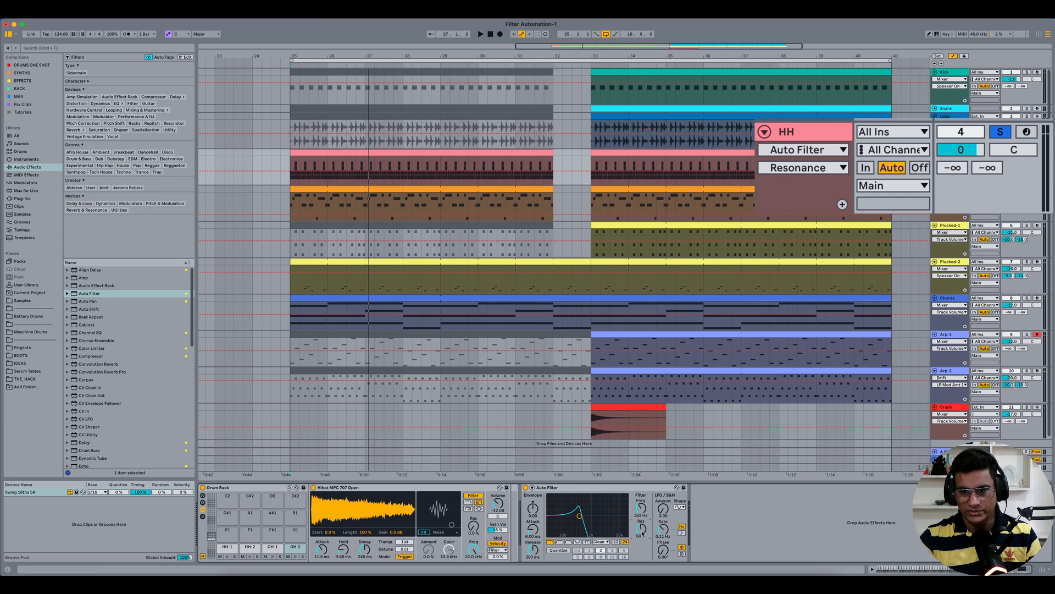
{"action": "left_click", "coordinate": [642, 508]}
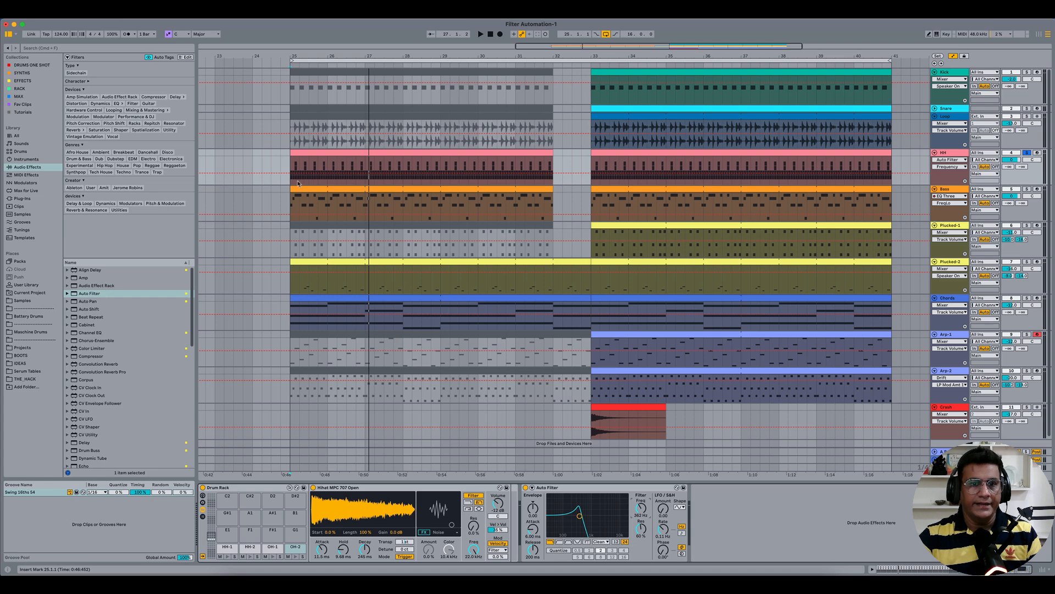
{"action": "left_click_drag", "start_coordinate": [289, 182], "coordinate": [538, 181]}
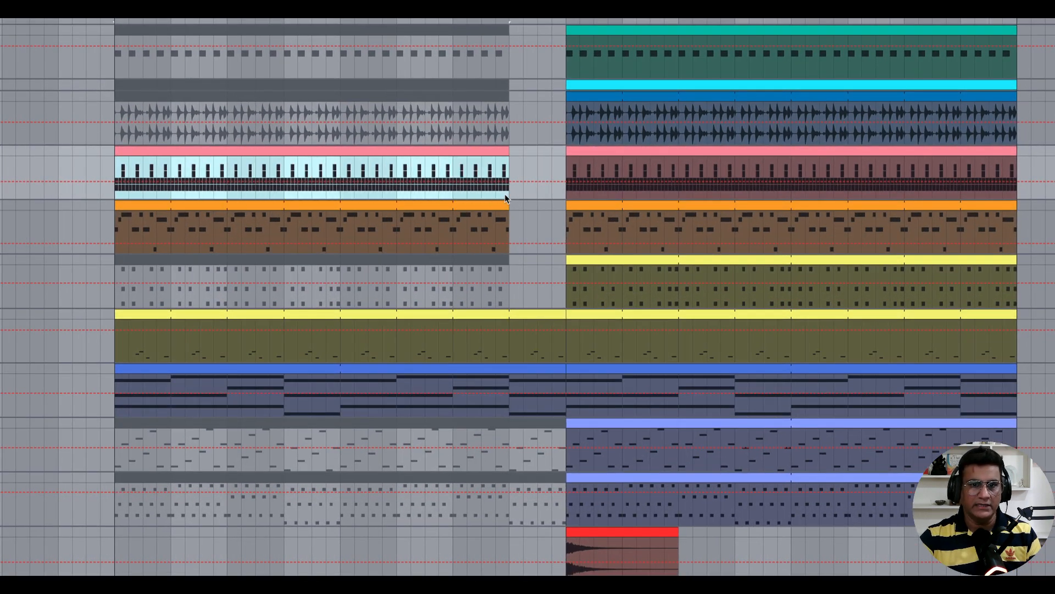
{"action": "left_click", "coordinate": [505, 194]}
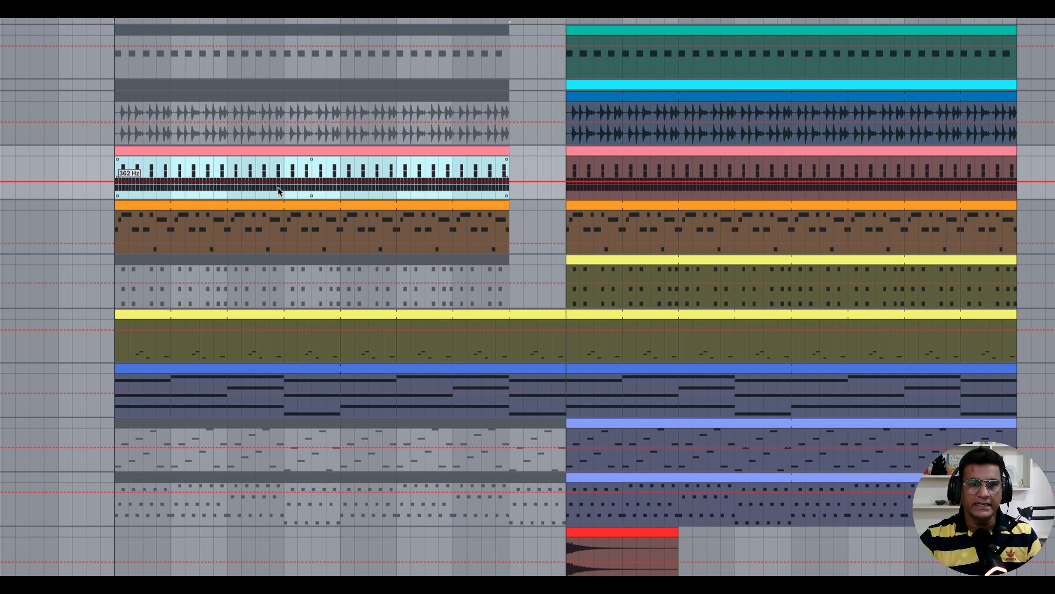
{"action": "left_click_drag", "start_coordinate": [278, 187], "coordinate": [279, 164]}
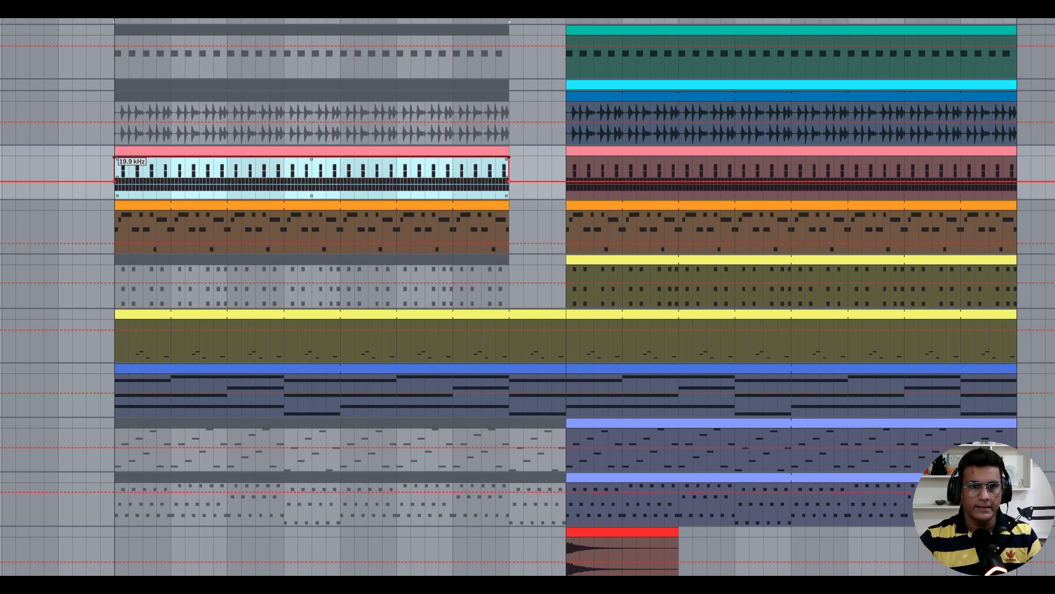
{"action": "left_click", "coordinate": [72, 165]}
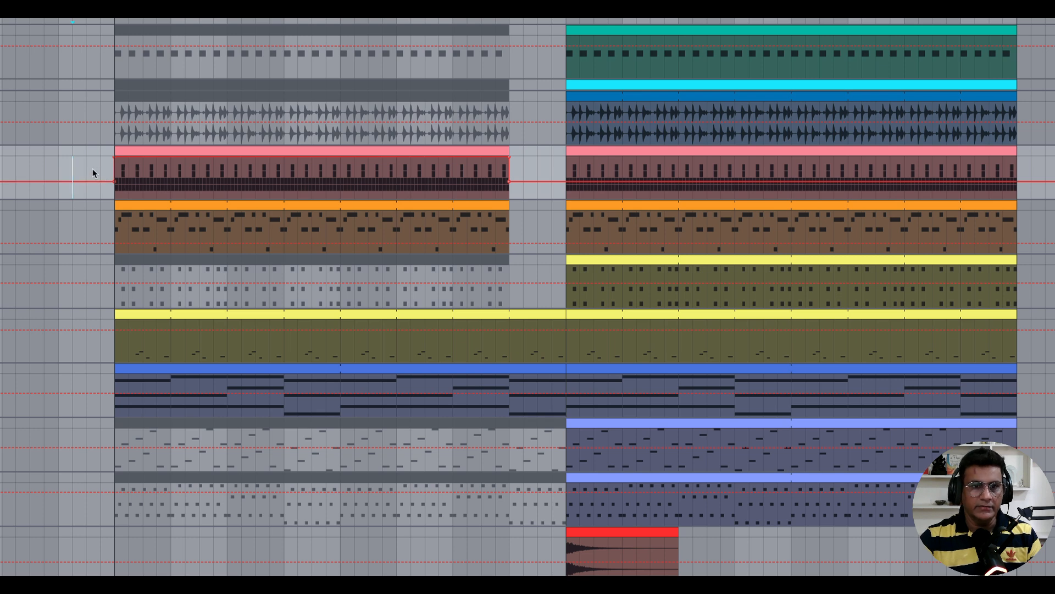
Remove the upper breakpoint at the first HH clip's start and the lower one at its end, making a rising frequency ramp.
{"action": "mouse_move", "coordinate": [115, 158]}
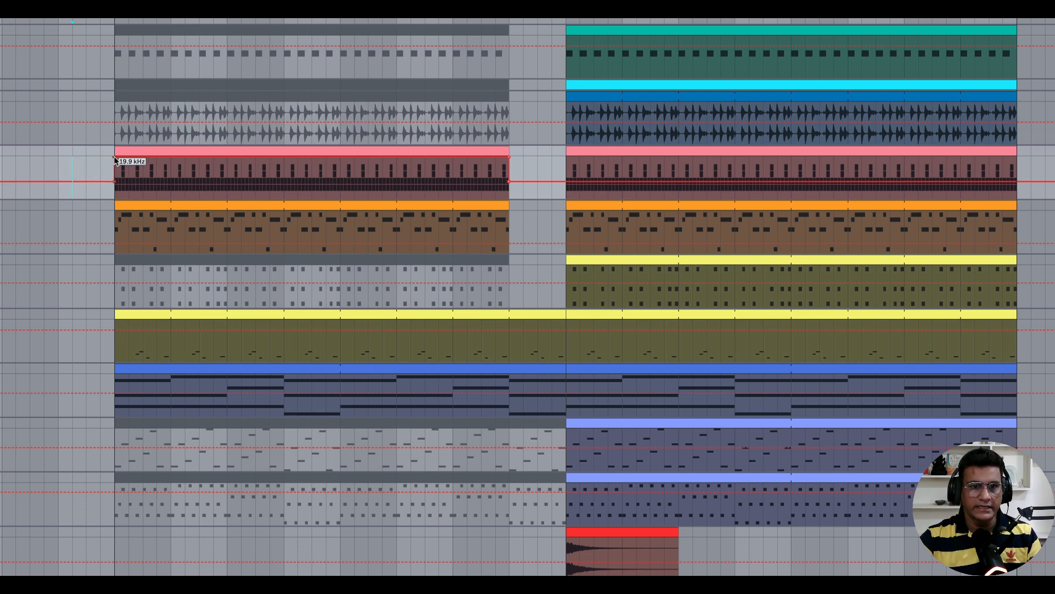
{"action": "left_click", "coordinate": [115, 159]}
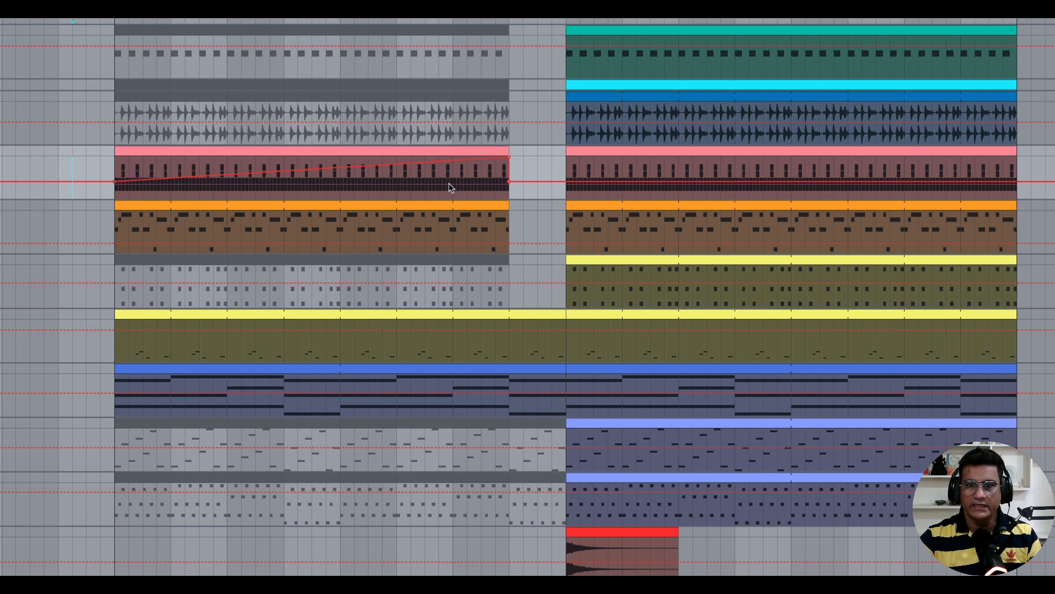
{"action": "left_click", "coordinate": [508, 186]}
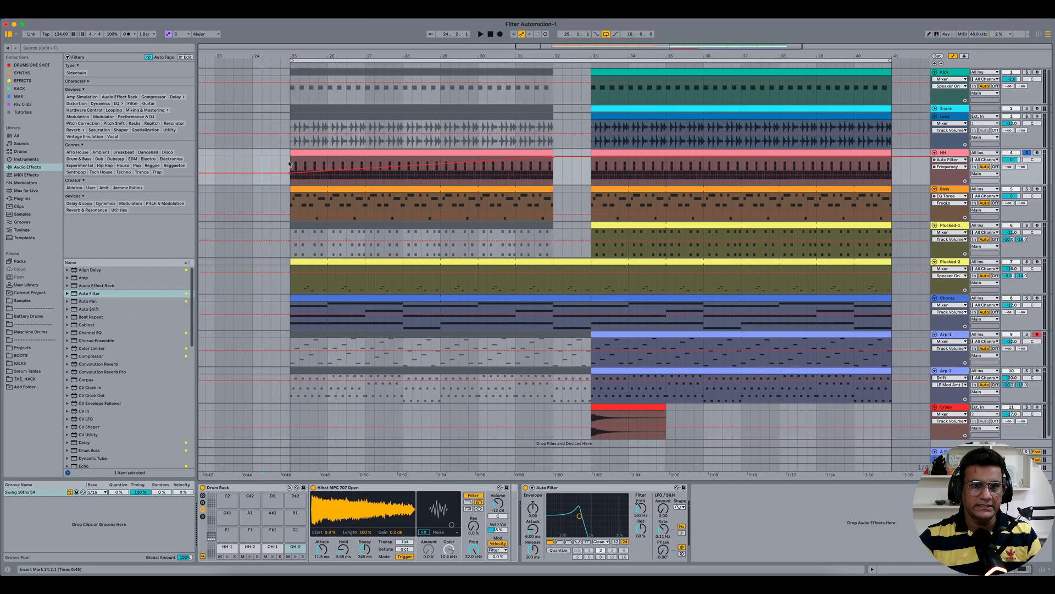
Play the soloed HH track from bar 25 through the start of the second clip to check the filter sweep.
{"action": "left_click", "coordinate": [290, 163]}
{"action": "key", "text": "space"}
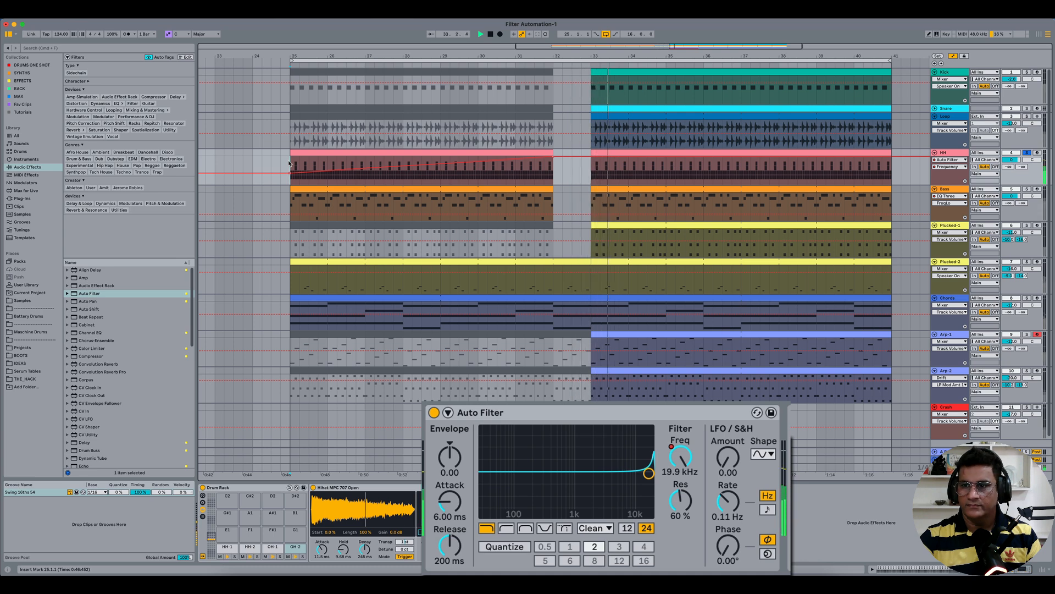
{"action": "key", "text": "space"}
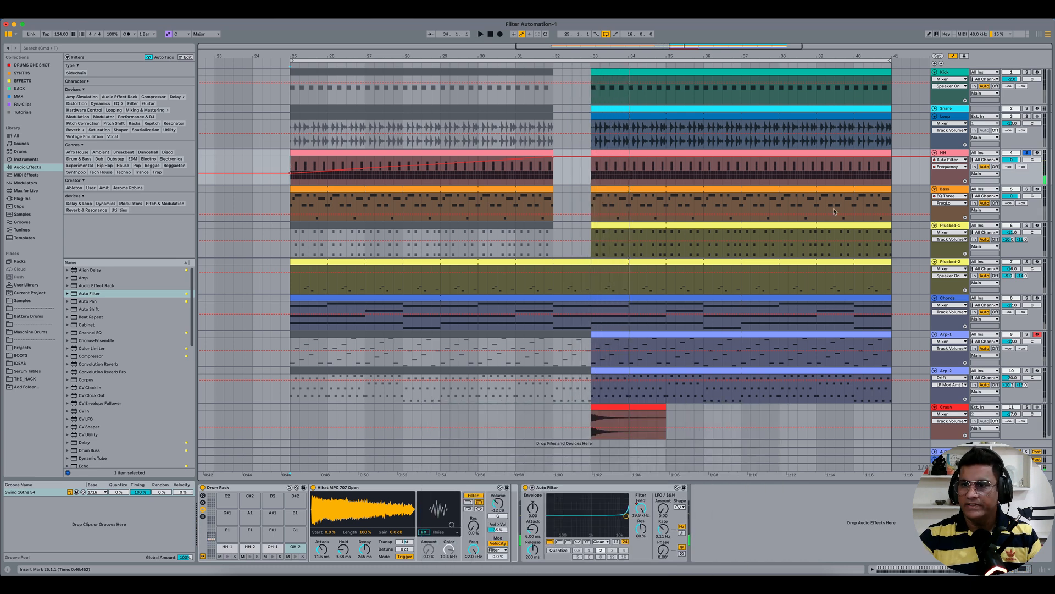
Switch the solo from HH to the Plucked-2 track and add an Auto Filter to it.
{"action": "left_click", "coordinate": [1026, 152]}
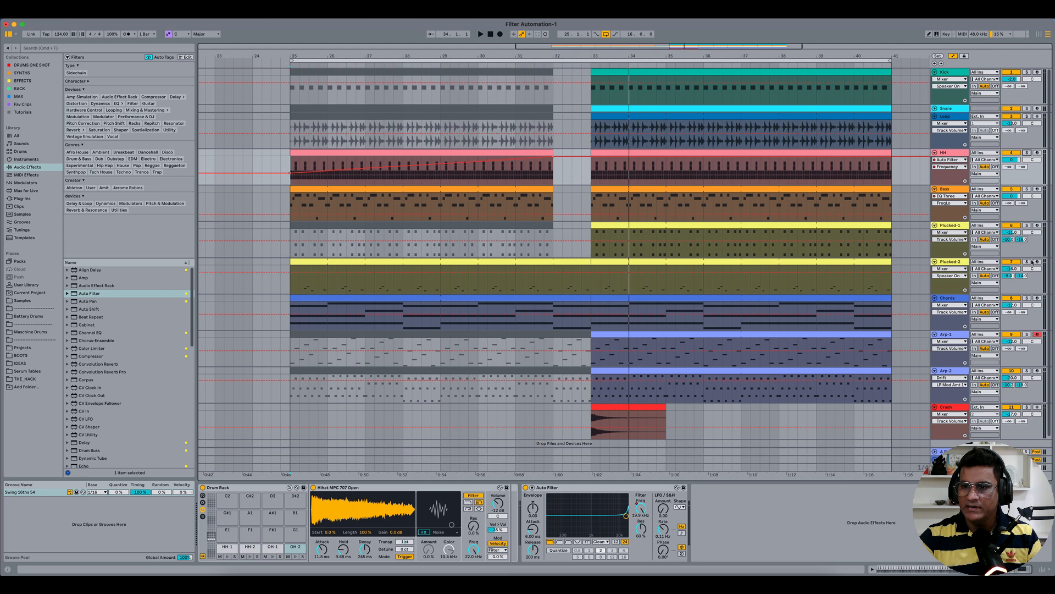
{"action": "left_click", "coordinate": [1027, 262]}
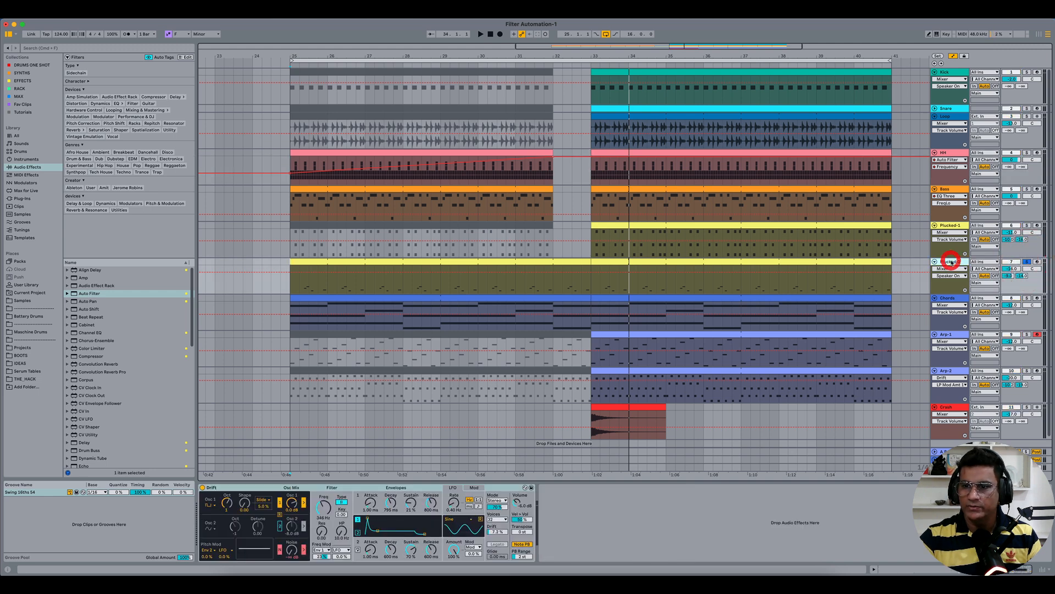
{"action": "double_click", "coordinate": [89, 293]}
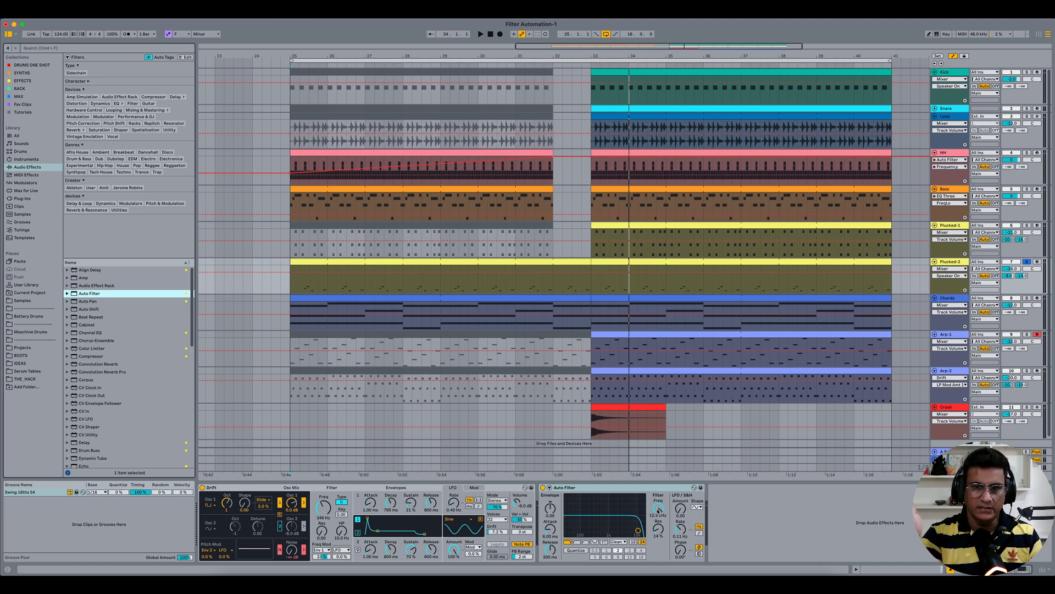
Set the Plucked-2 Auto Filter's frequency to 192 Hz and its resonance to 56 %, auditioning the track while adjusting.
{"action": "key", "text": "space"}
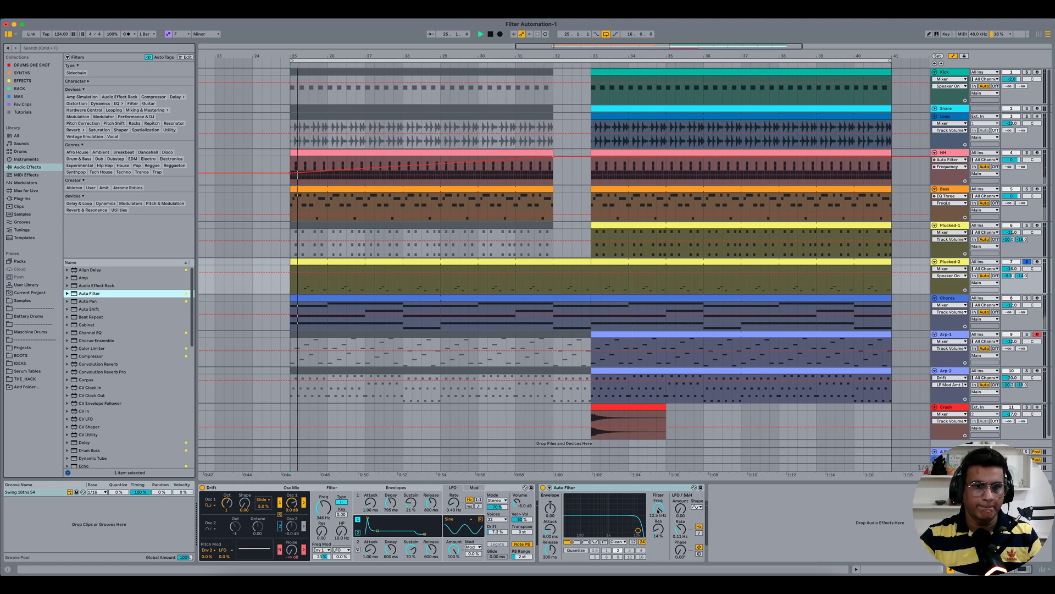
{"action": "left_click", "coordinate": [658, 509]}
{"action": "left_click_drag", "start_coordinate": [658, 508], "coordinate": [659, 525]}
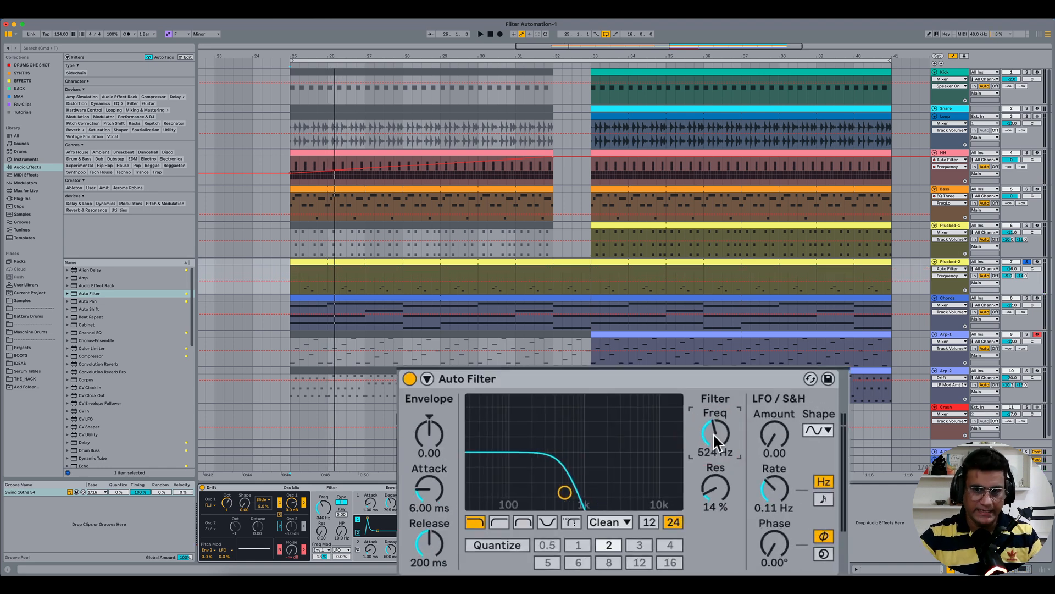
{"action": "key", "text": "space"}
{"action": "left_click_drag", "start_coordinate": [714, 435], "coordinate": [714, 444]}
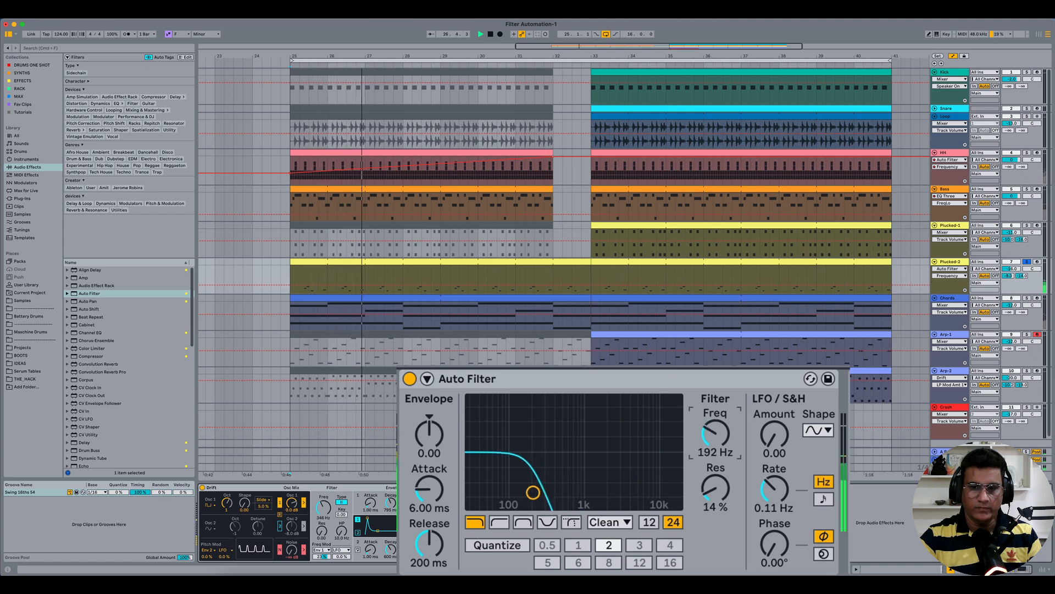
{"action": "key", "text": "space"}
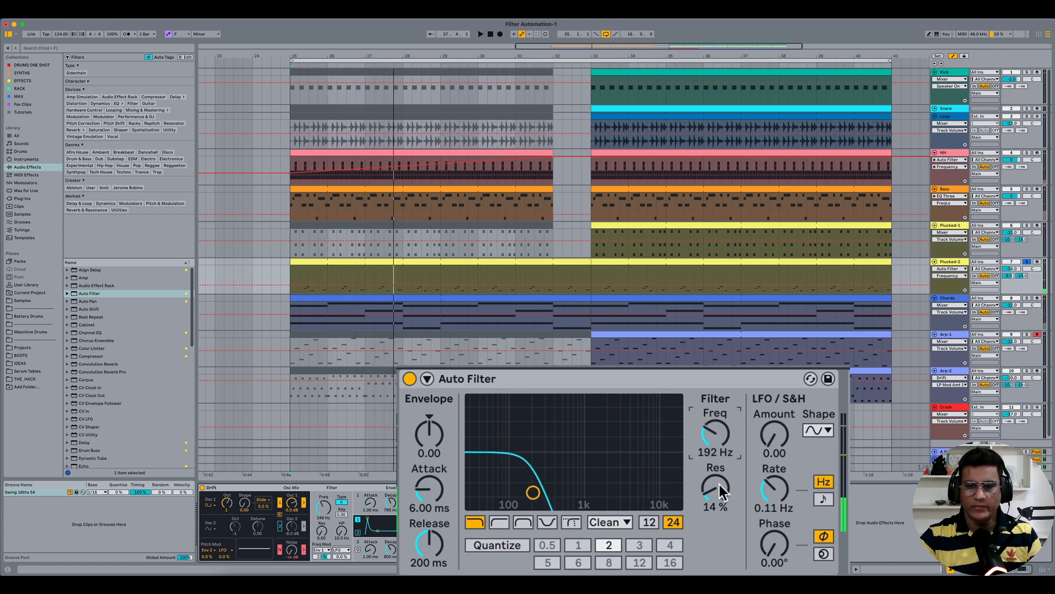
{"action": "left_click_drag", "start_coordinate": [718, 483], "coordinate": [719, 490]}
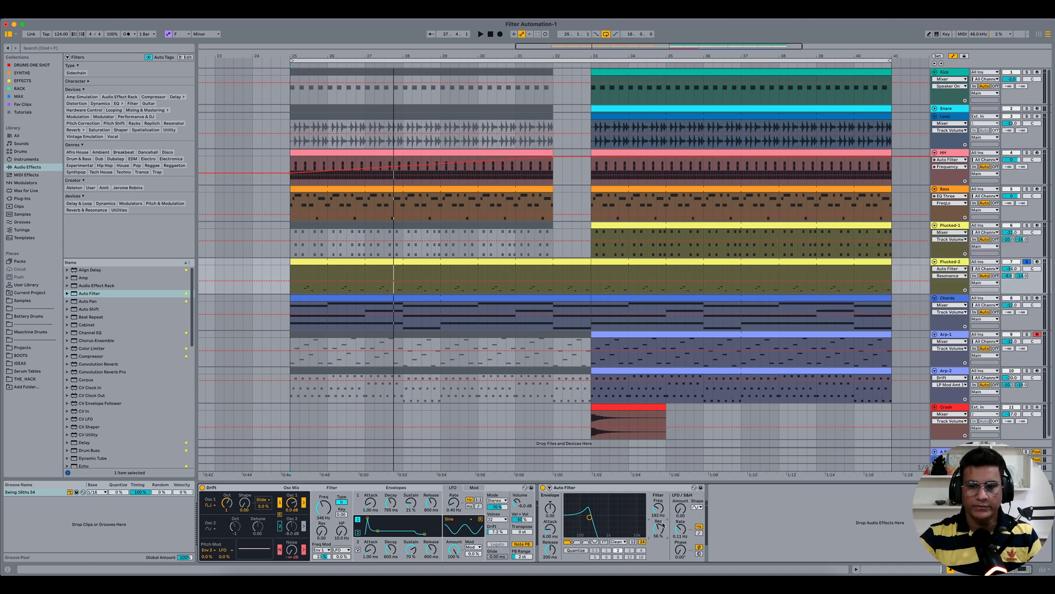
Show the Plucked-2 Auto Filter's frequency automation and raise it to the maximum from bar 25 to bar 33.
{"action": "left_click", "coordinate": [660, 508]}
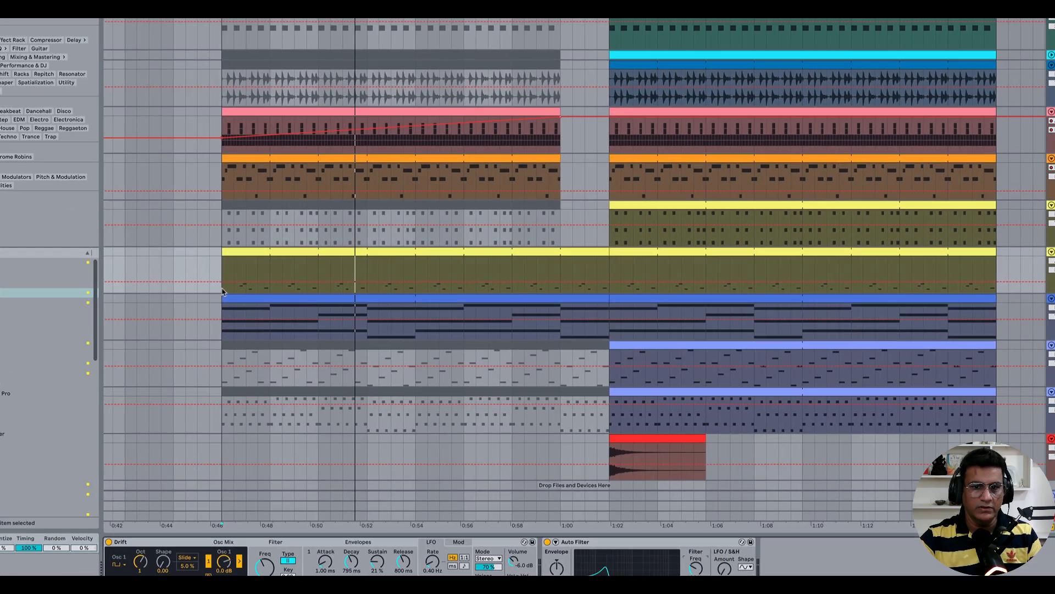
{"action": "left_click_drag", "start_coordinate": [291, 278], "coordinate": [614, 287]}
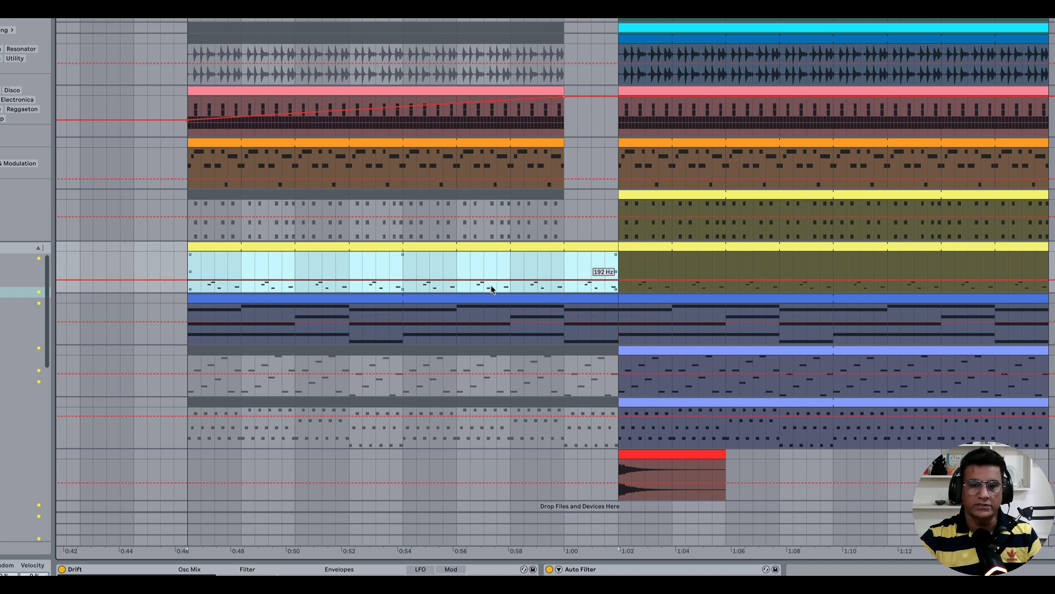
{"action": "left_click_drag", "start_coordinate": [492, 289], "coordinate": [492, 260]}
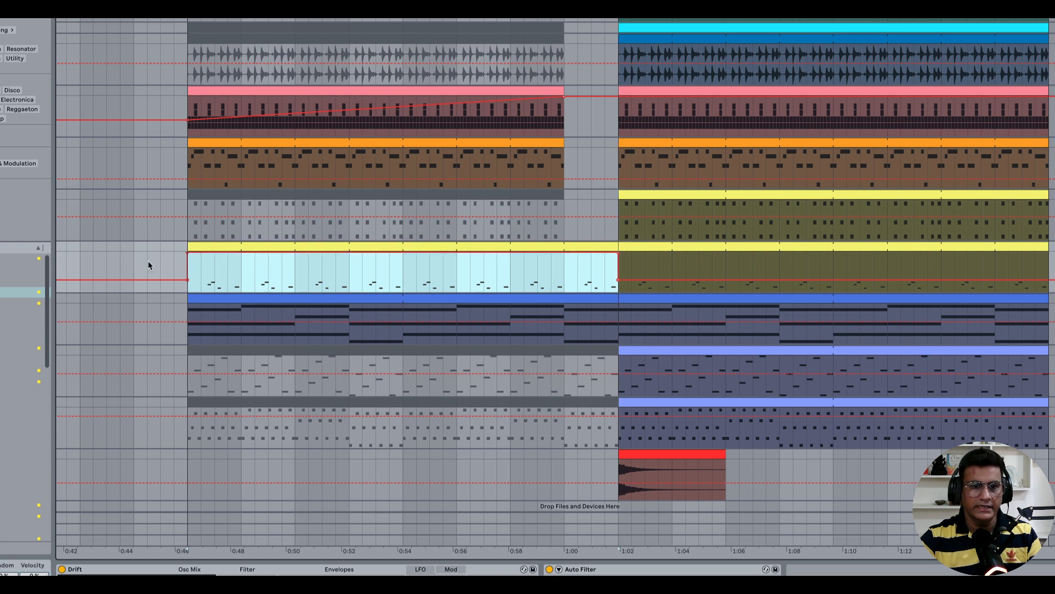
Remove the upper breakpoint at bar 25 and the lower one at bar 33 on Plucked-2, making a rising frequency ramp.
{"action": "left_click", "coordinate": [154, 256]}
{"action": "left_click", "coordinate": [187, 253]}
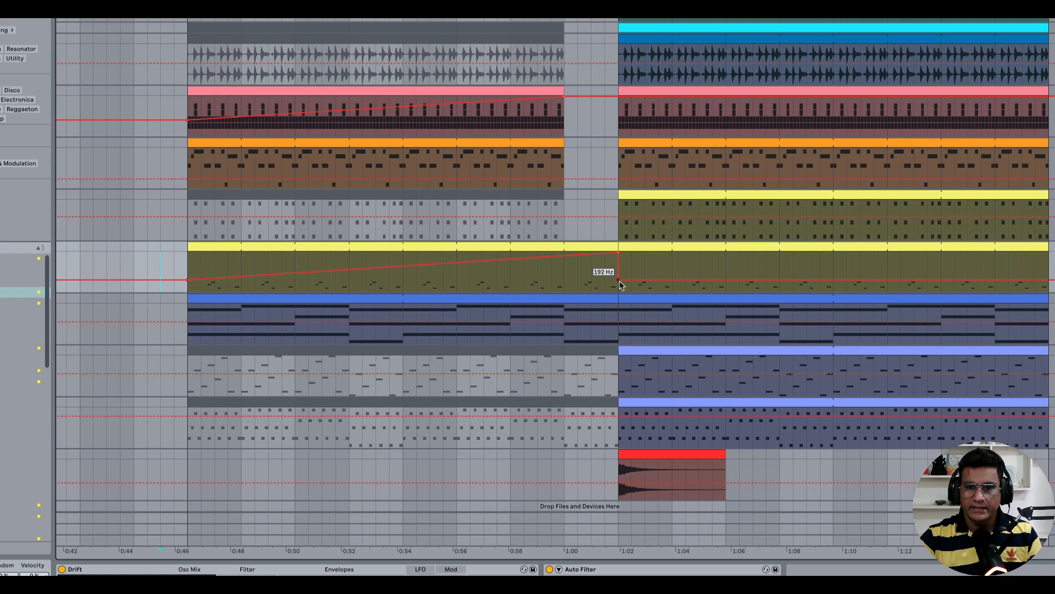
{"action": "left_click", "coordinate": [619, 282]}
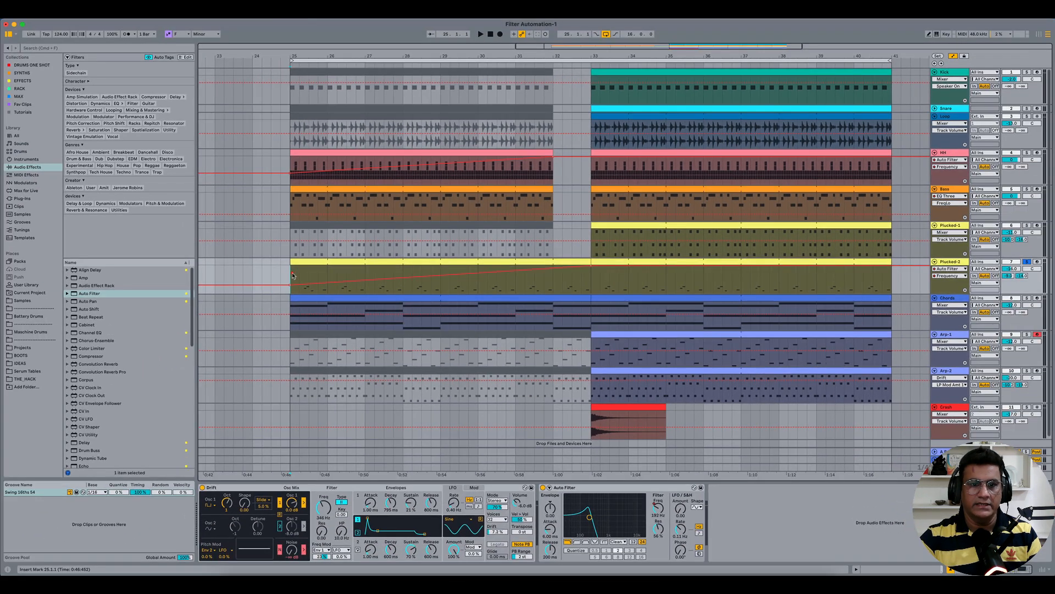
Play the soloed Plucked-2 track from bar 25 to check its rising filter sweep.
{"action": "left_click", "coordinate": [292, 275]}
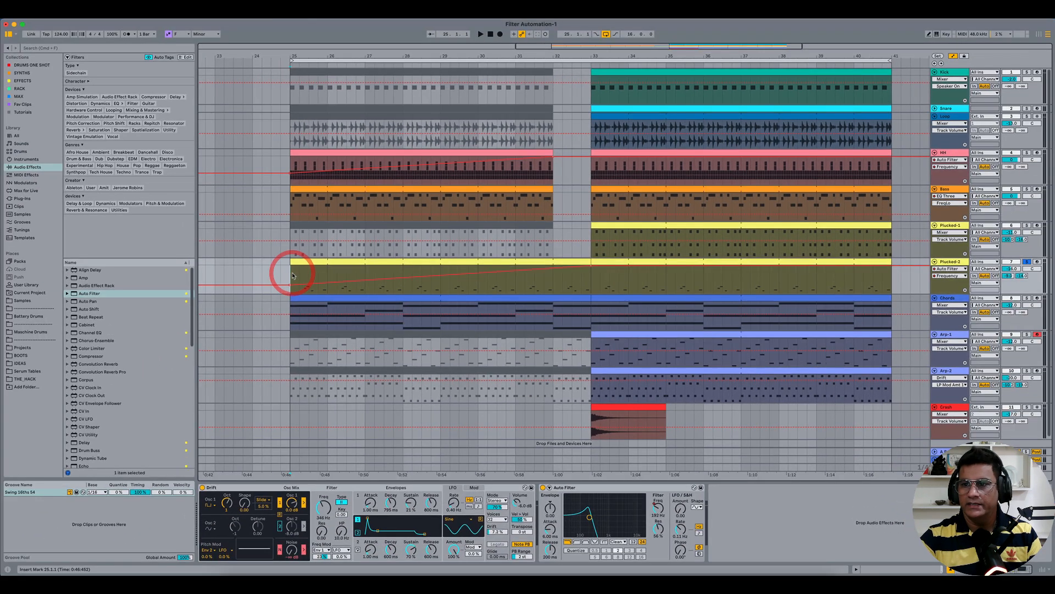
{"action": "key", "text": "space"}
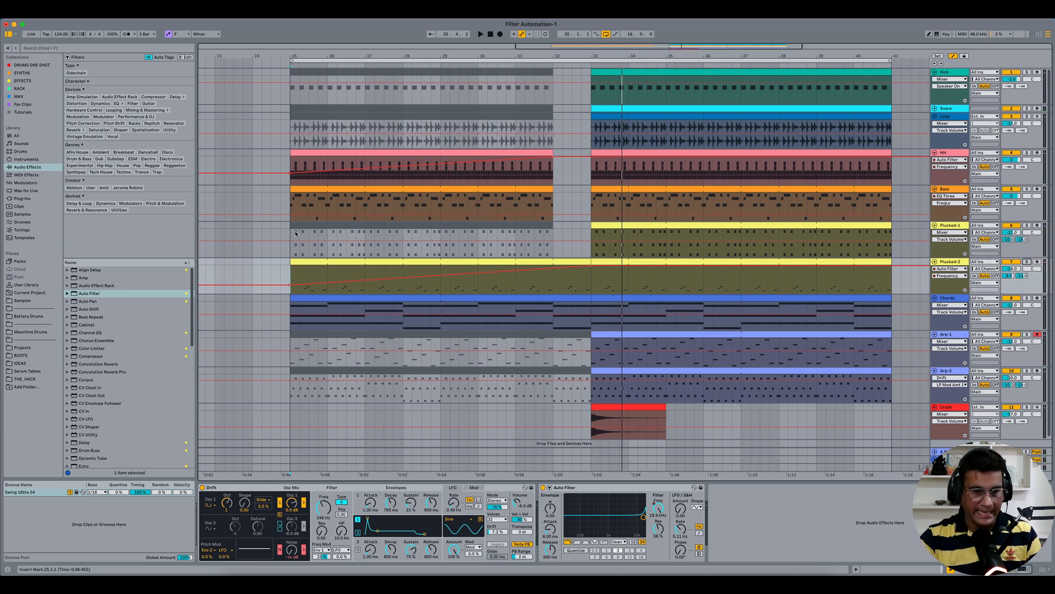
Hide the automation lanes and play all tracks together from bar 25, watching the Auto Filters on Plucked-2 and HH.
{"action": "key", "text": "a"}
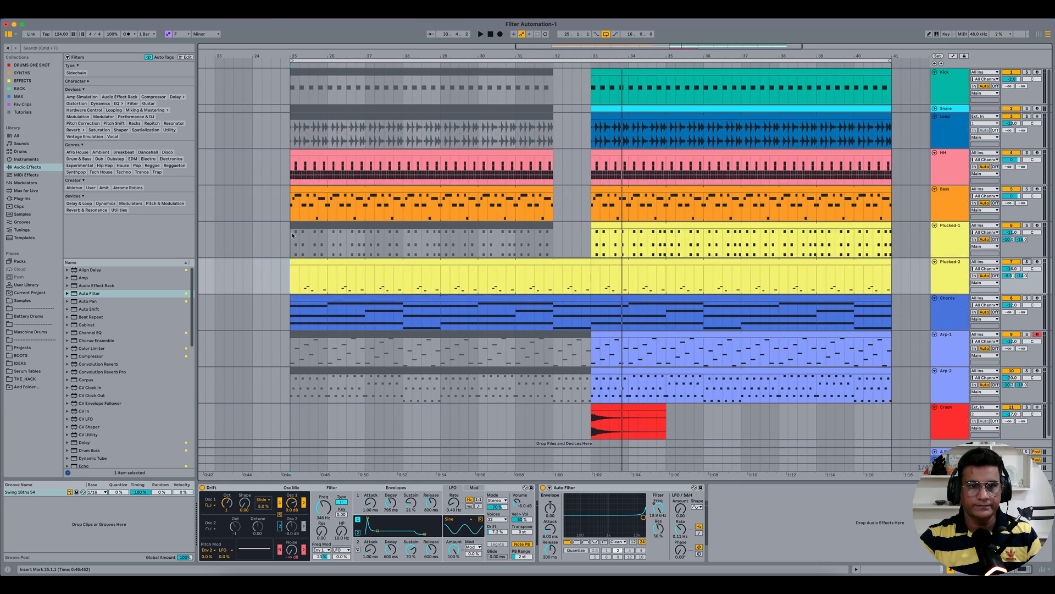
{"action": "left_click", "coordinate": [292, 234]}
{"action": "key", "text": "space"}
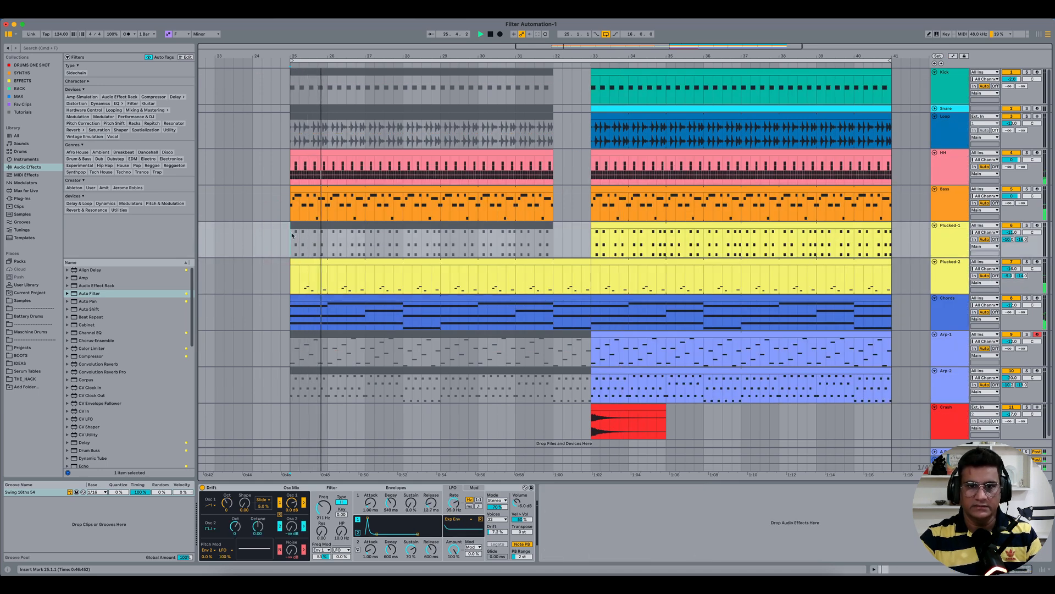
{"action": "left_click", "coordinate": [950, 276]}
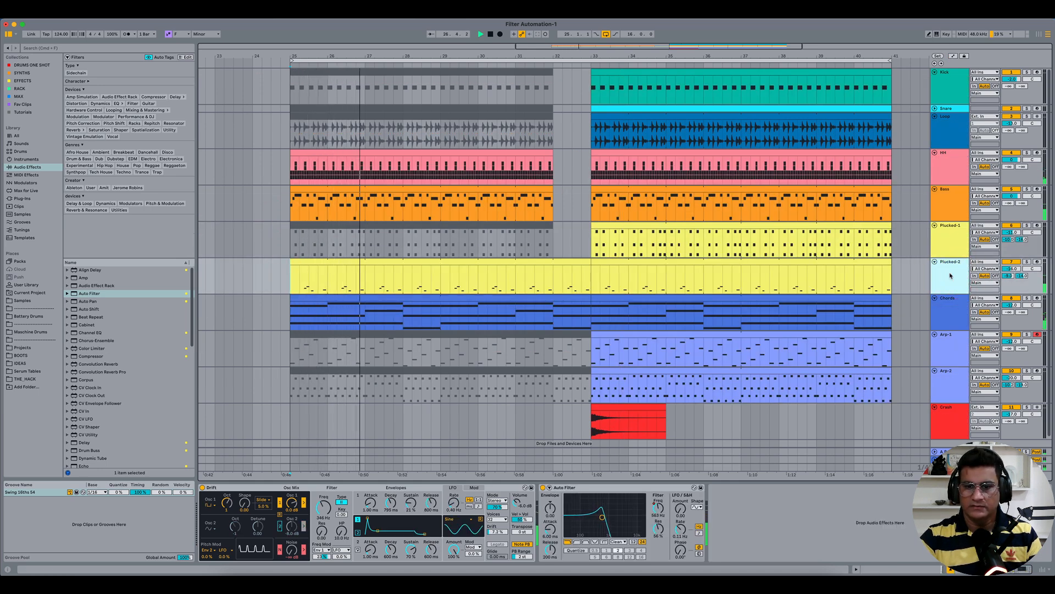
{"action": "left_click", "coordinate": [948, 175]}
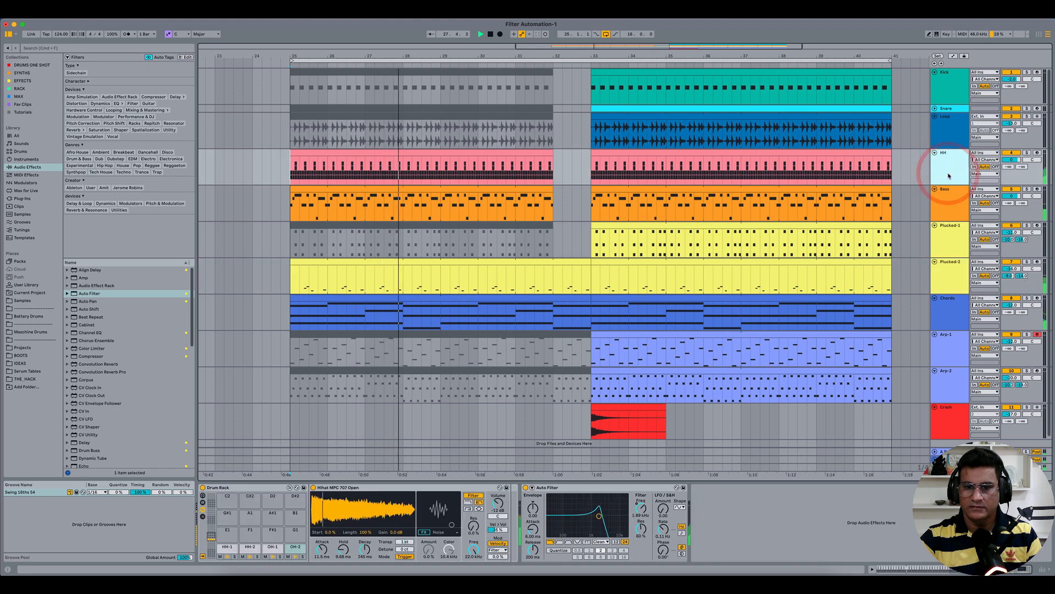
{"action": "left_click", "coordinate": [948, 271]}
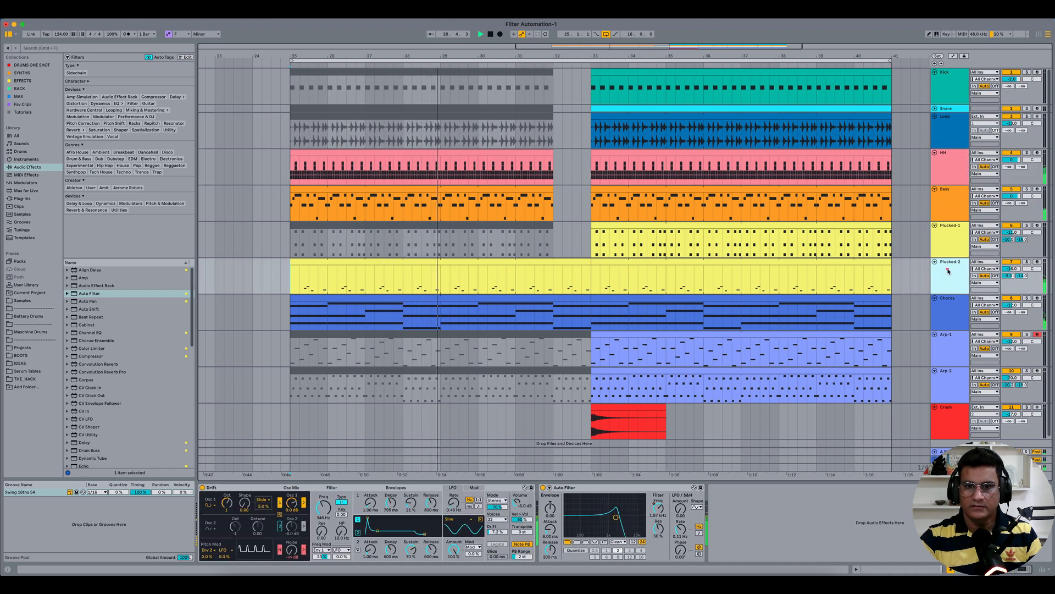